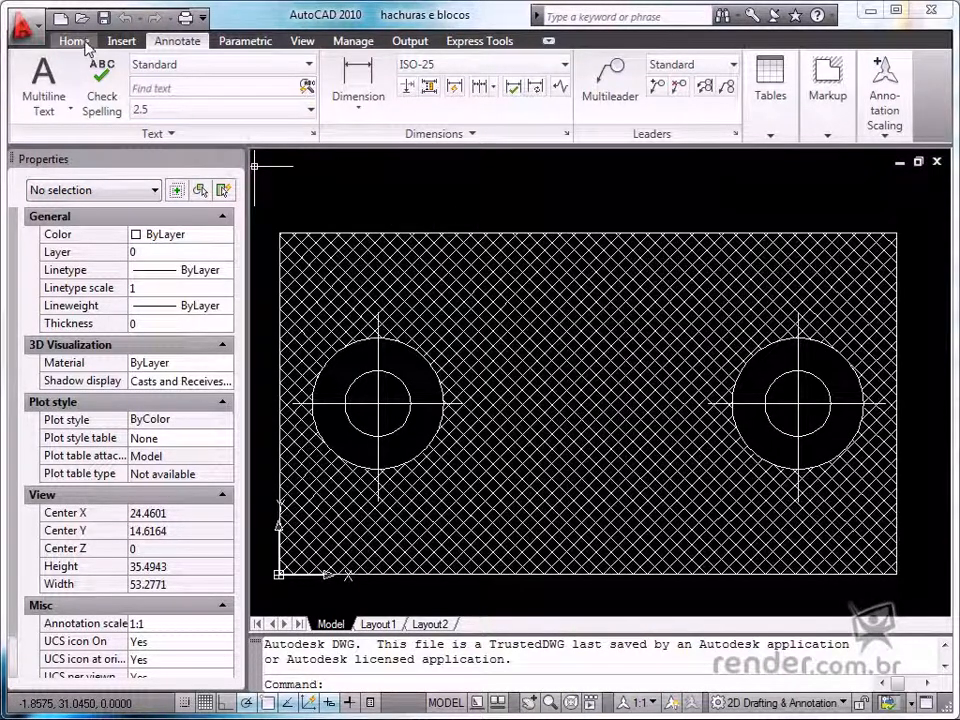
click(73, 41)
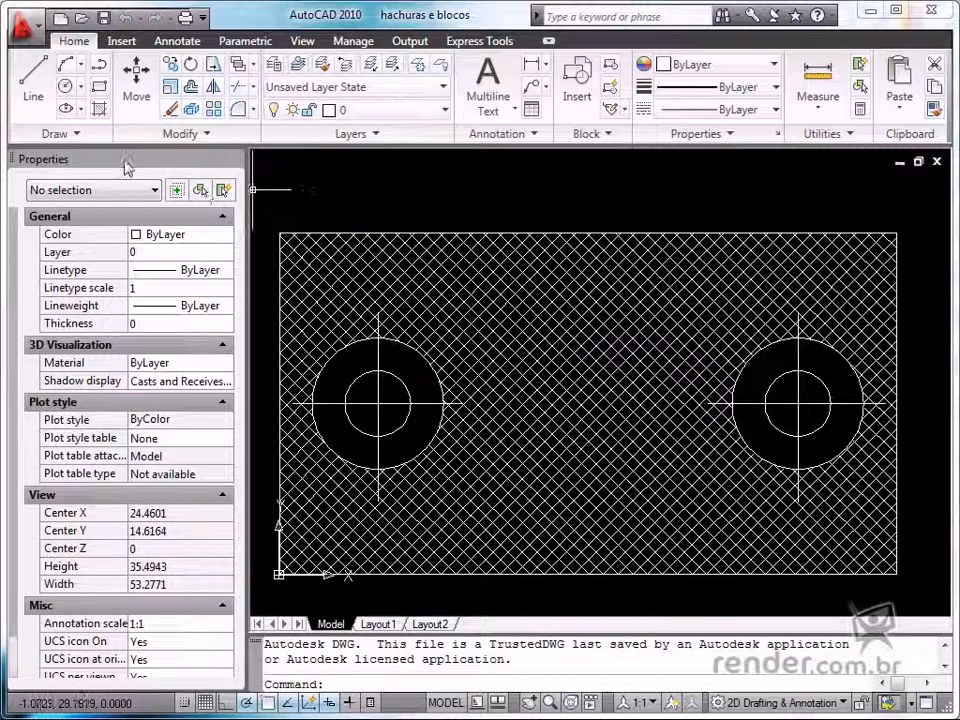
click(99, 110)
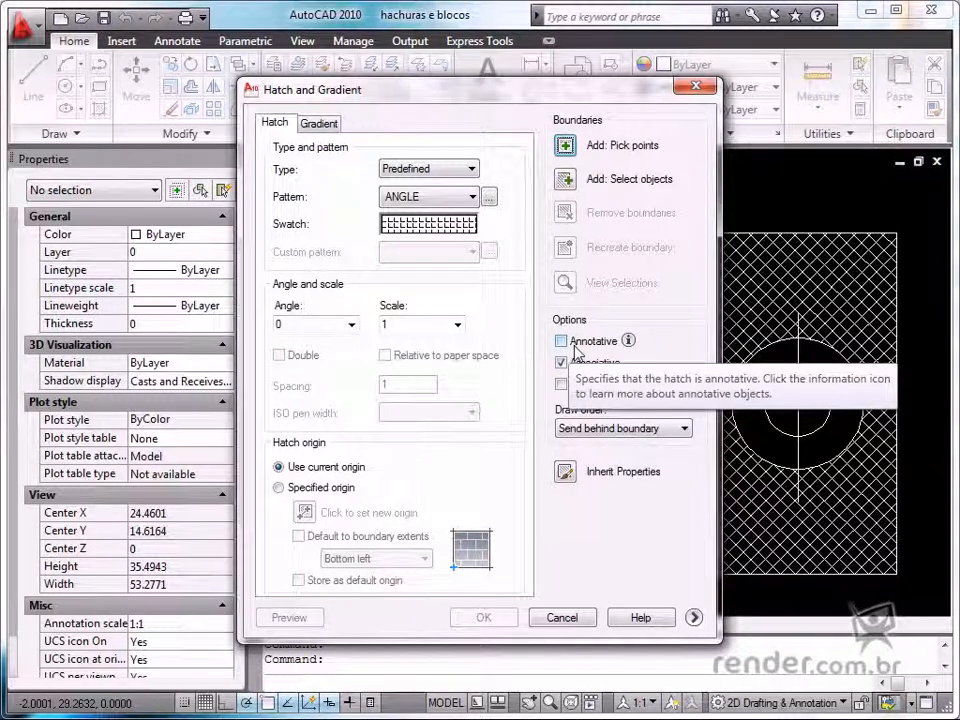
click(576, 344)
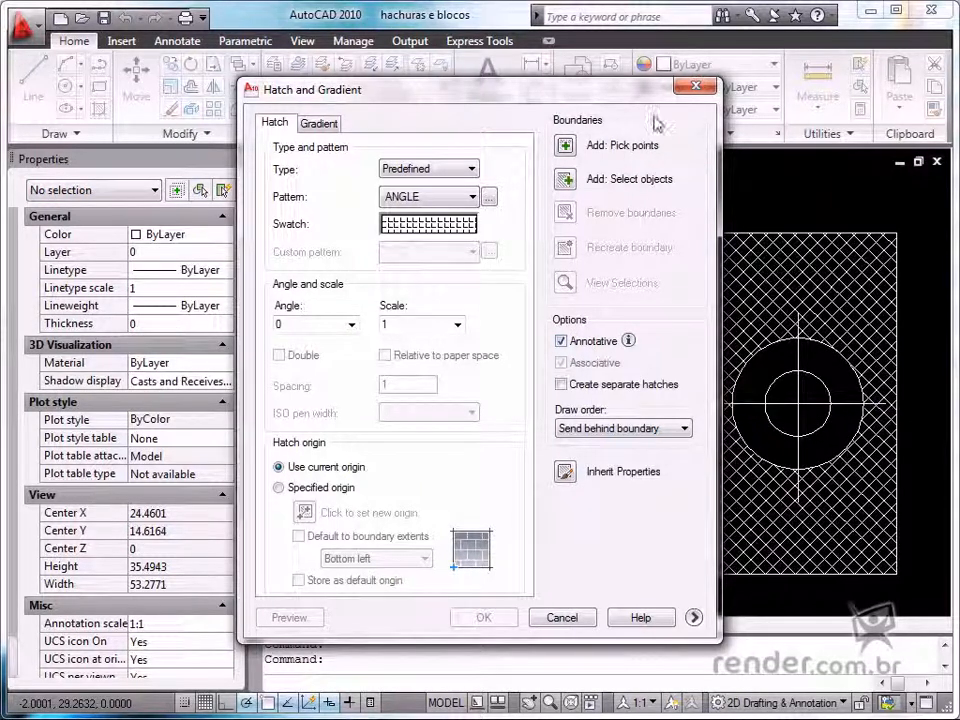
click(696, 89)
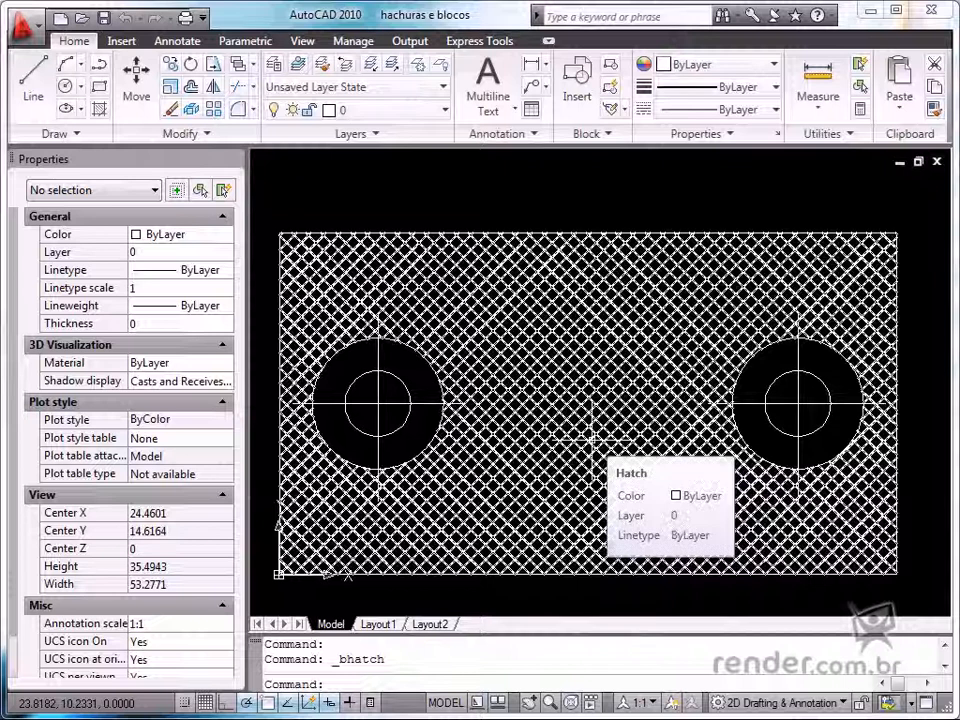
Make the existing plate hatch annotative by setting its Annotative property to Yes
click(593, 439)
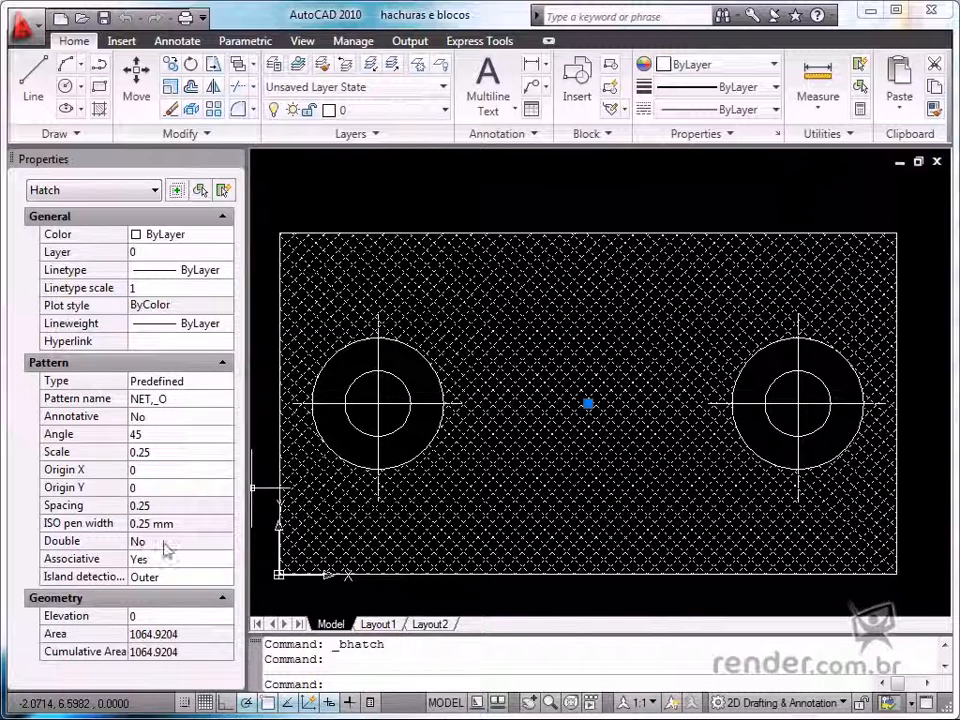
click(165, 417)
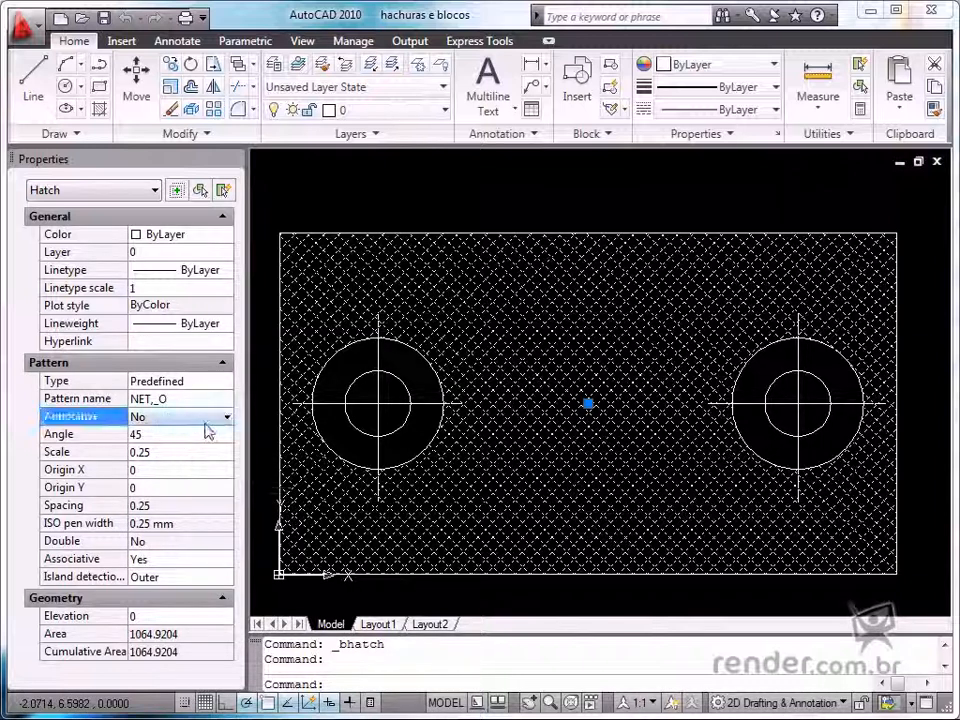
click(208, 418)
click(168, 437)
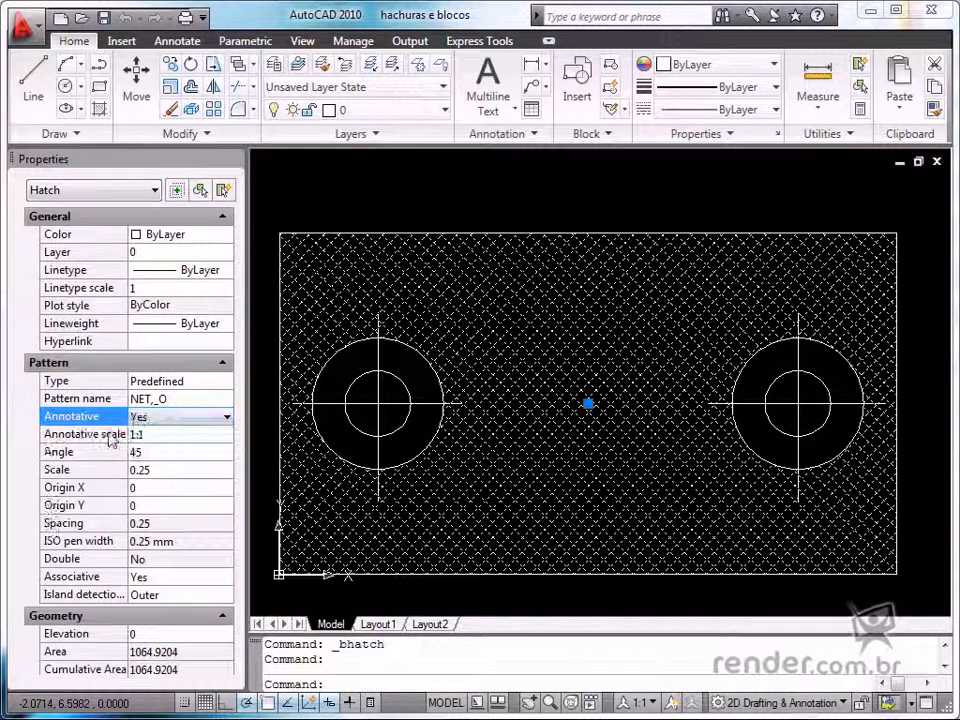
Add the 1:2 and 2:1 annotation scales to the selected hatch and clear the selection
click(172, 440)
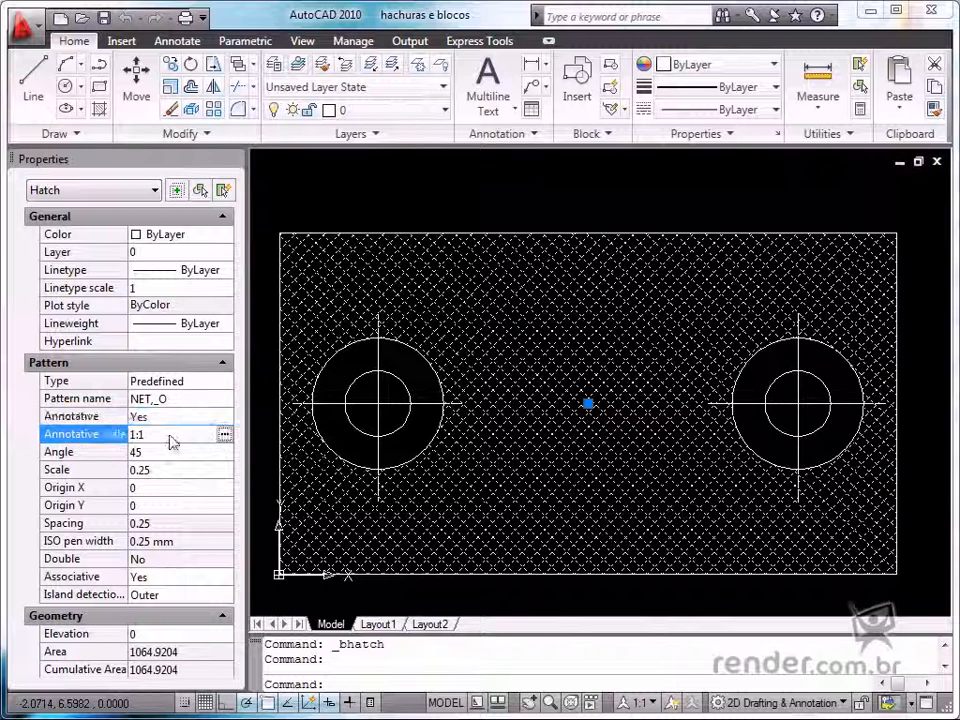
click(225, 437)
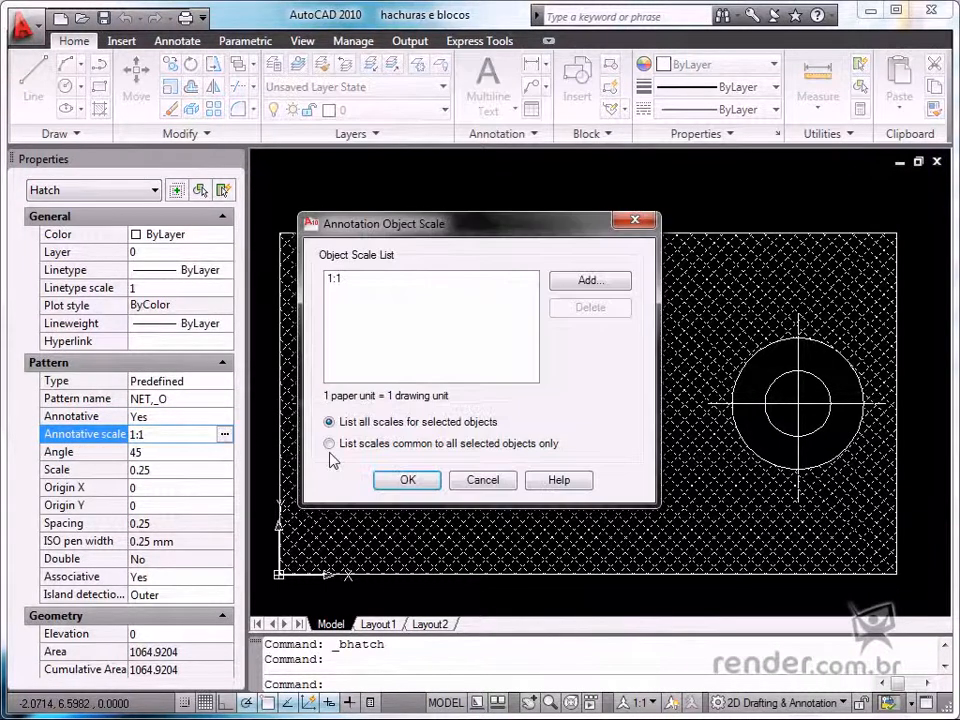
click(578, 282)
click(372, 283)
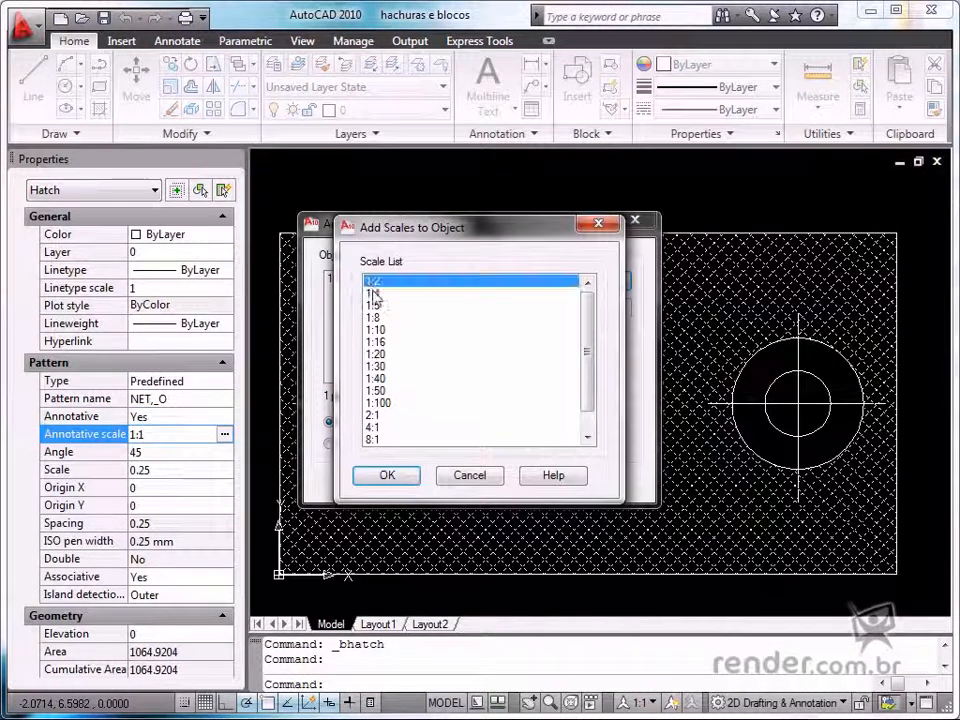
ctrl+click(378, 415)
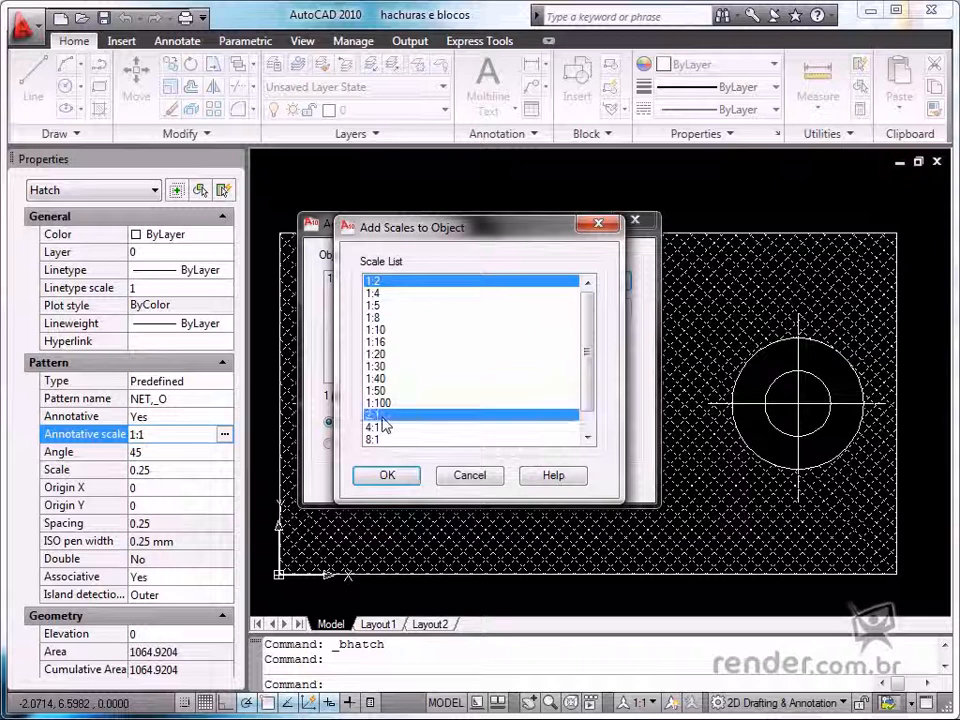
click(387, 475)
click(402, 480)
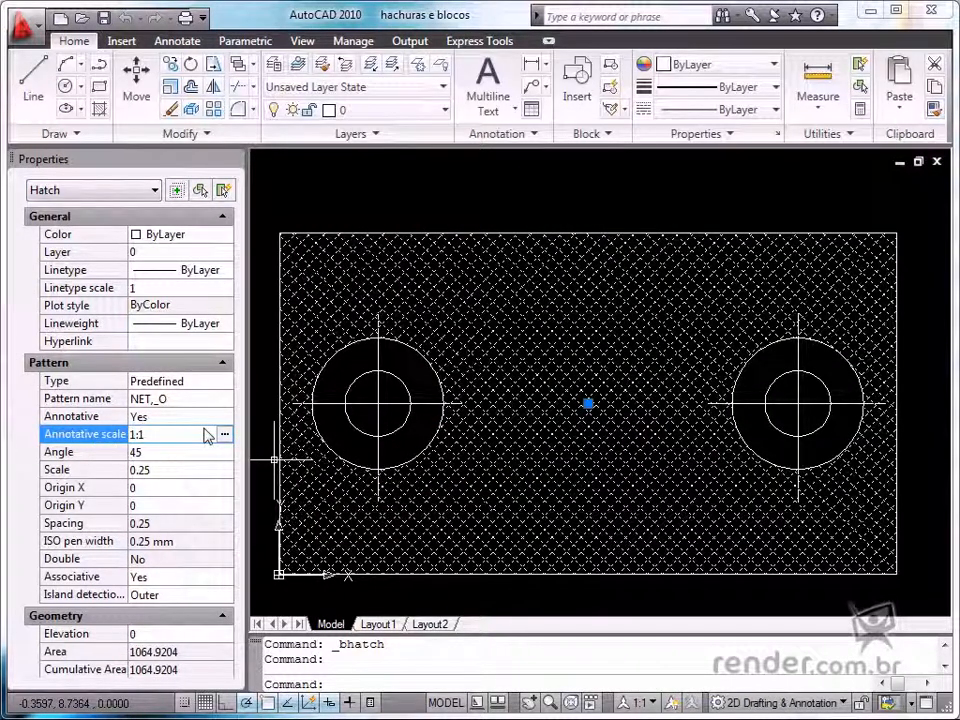
key(Escape)
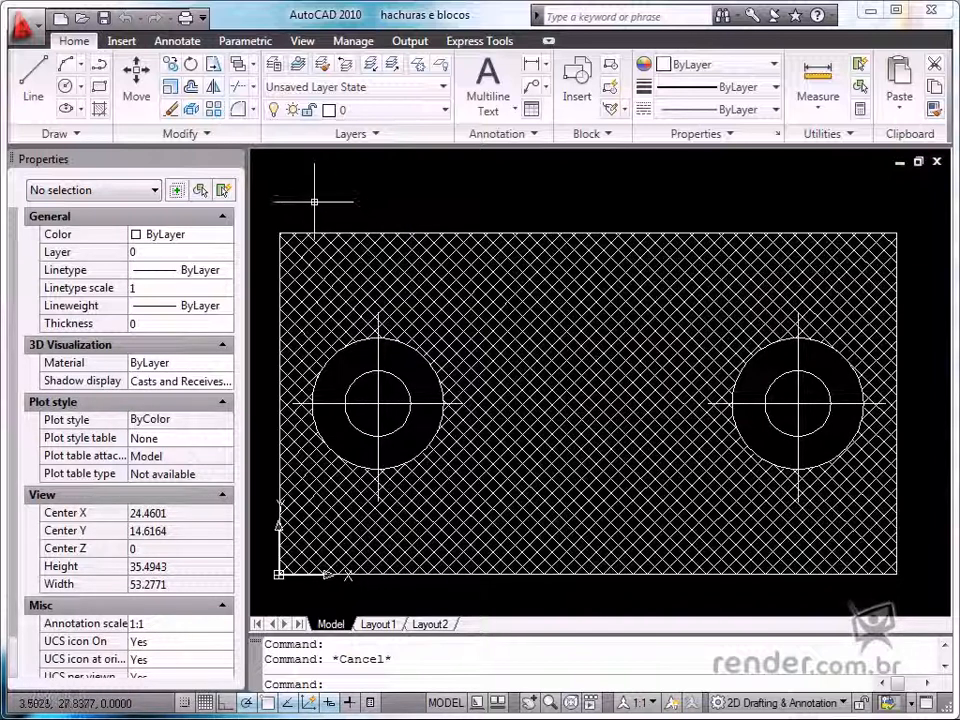
Start a new block definition named "bloco" with the Annotative behavior enabled
click(121, 41)
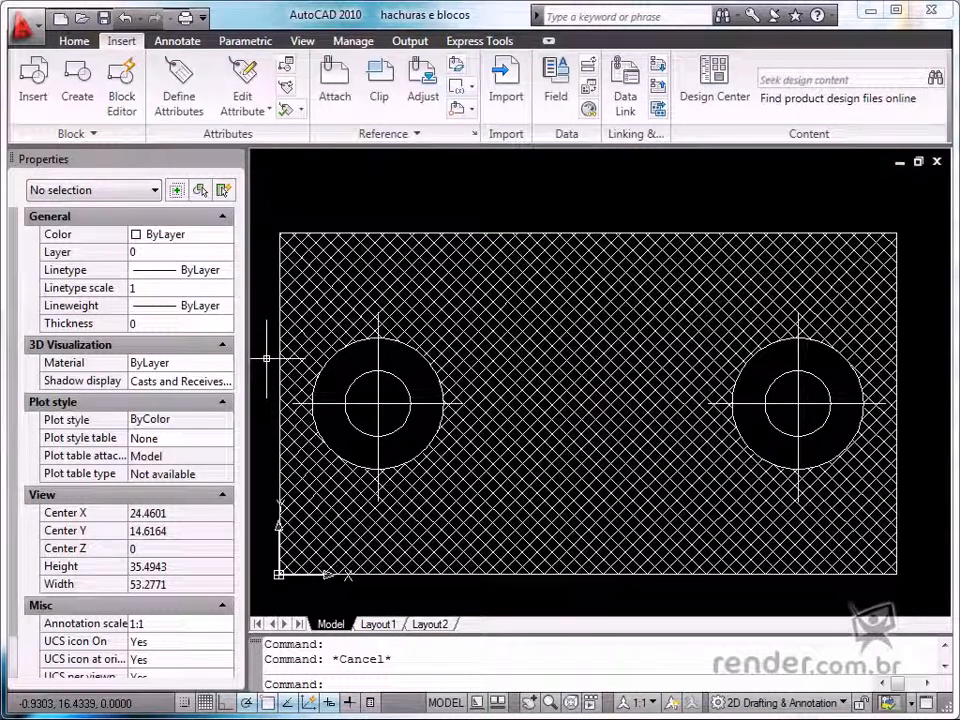
click(22, 97)
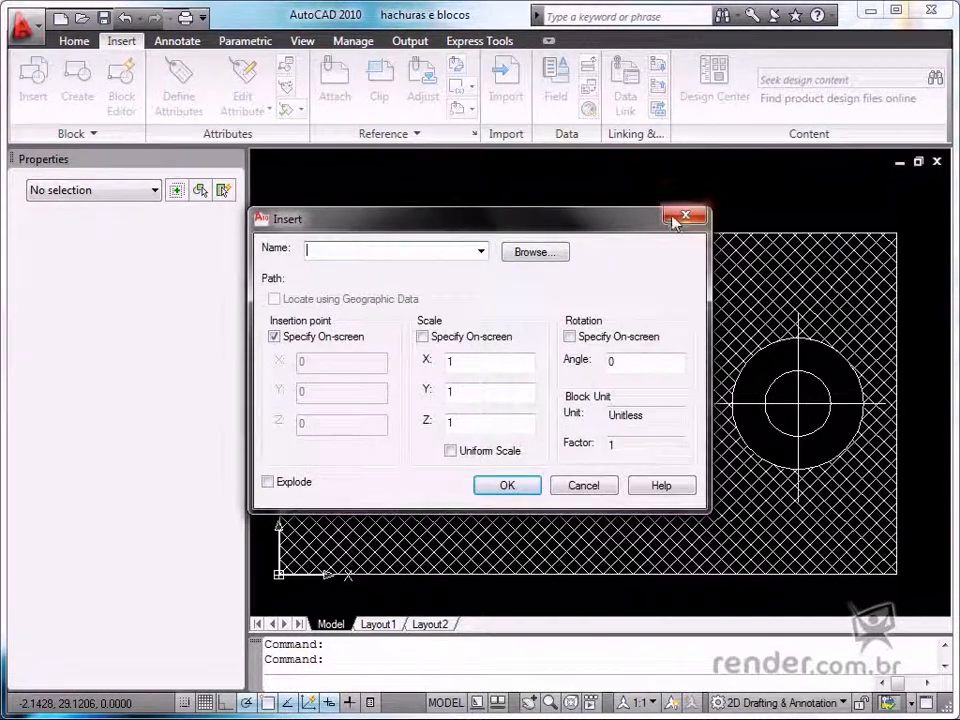
click(682, 218)
click(77, 80)
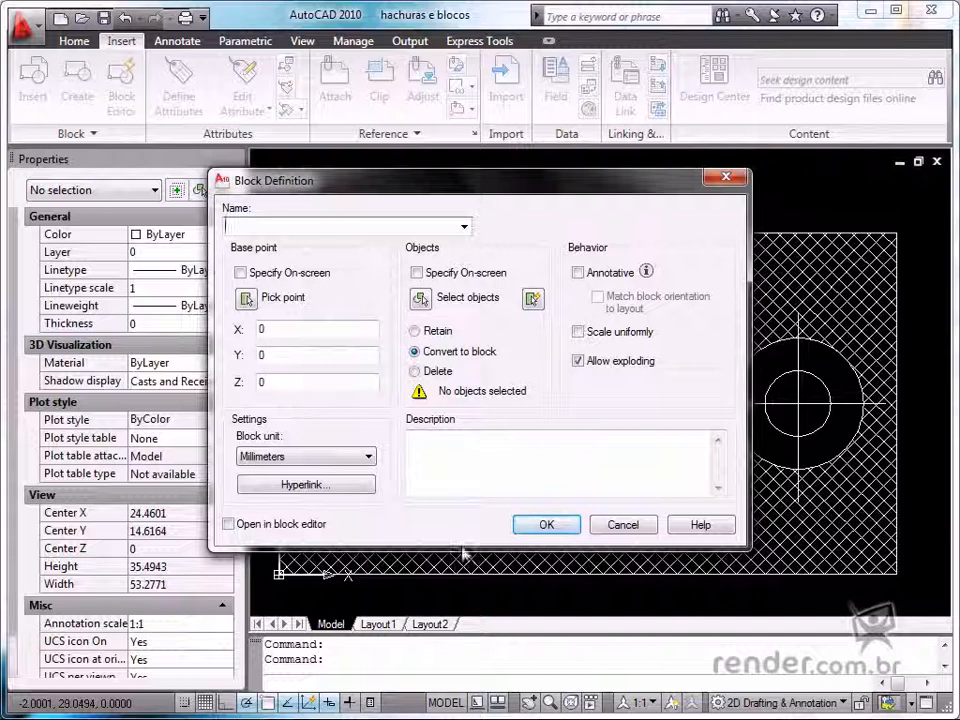
click(578, 273)
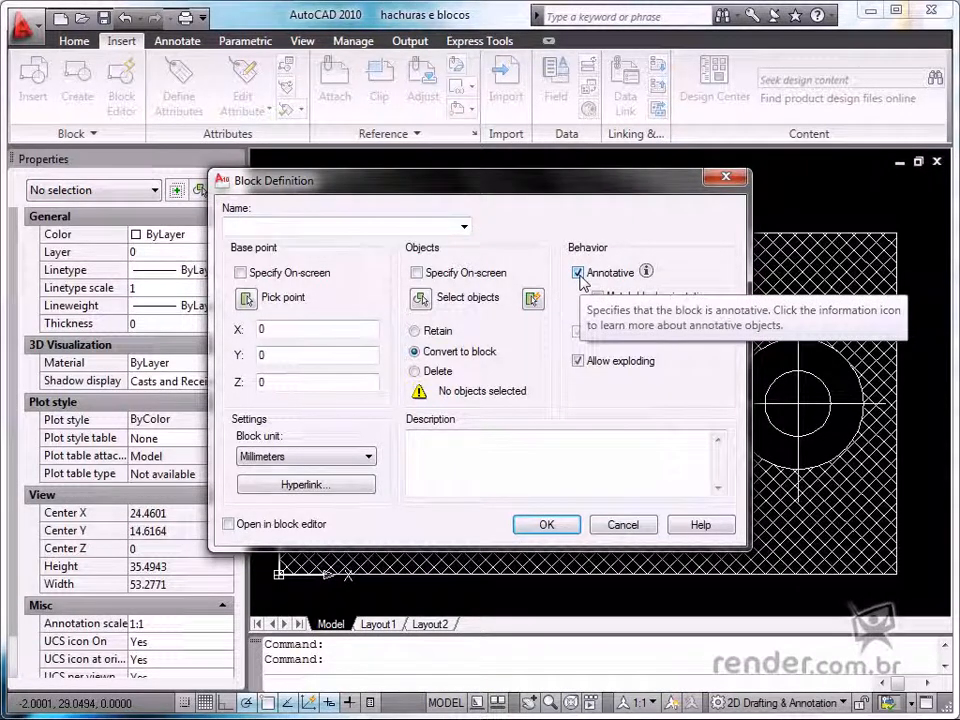
click(328, 226)
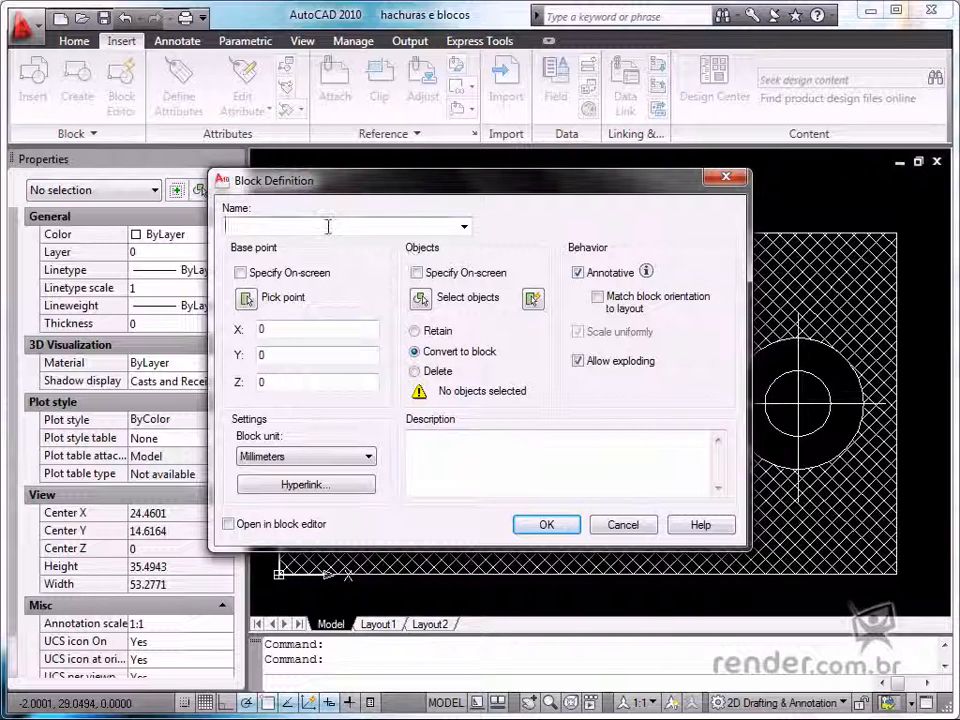
text(bloco)
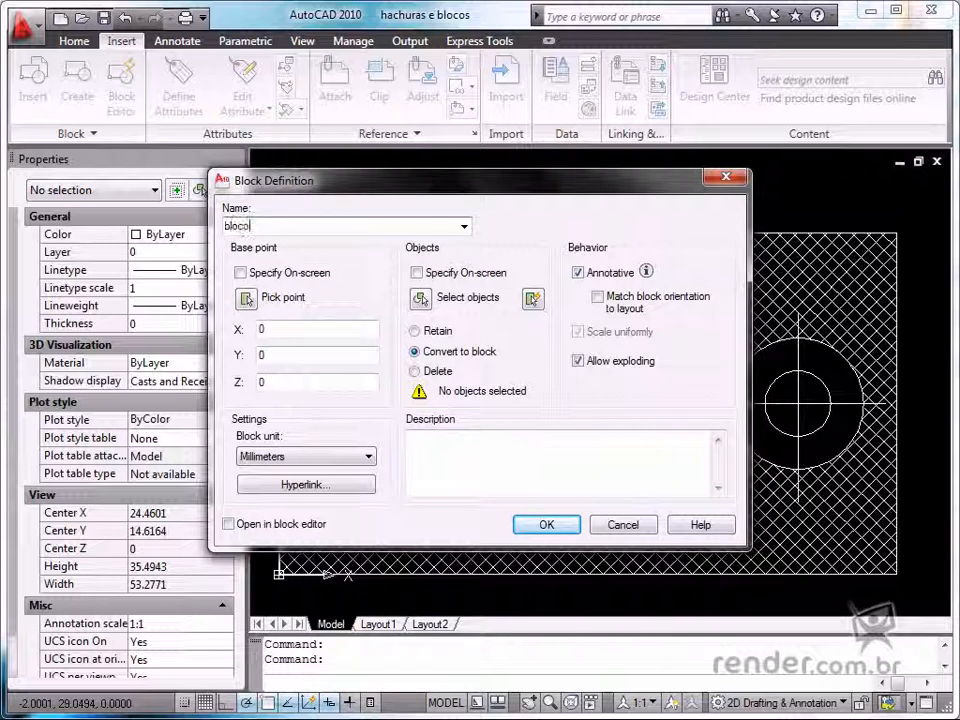
Select the whole hatched plate with its circles and centre lines as the block's objects
click(421, 301)
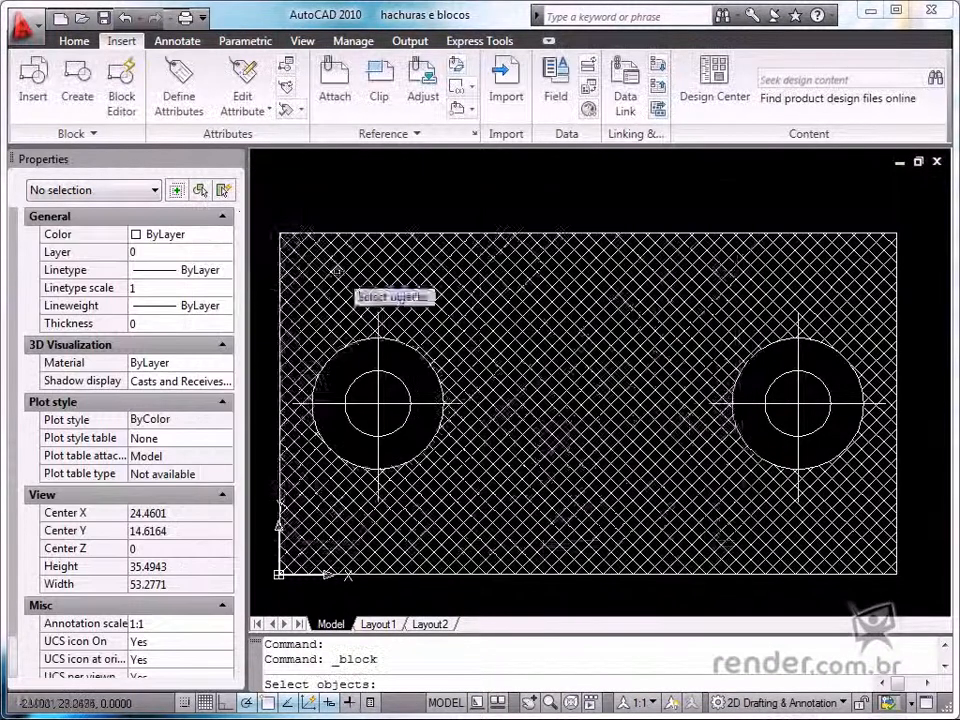
click(267, 209)
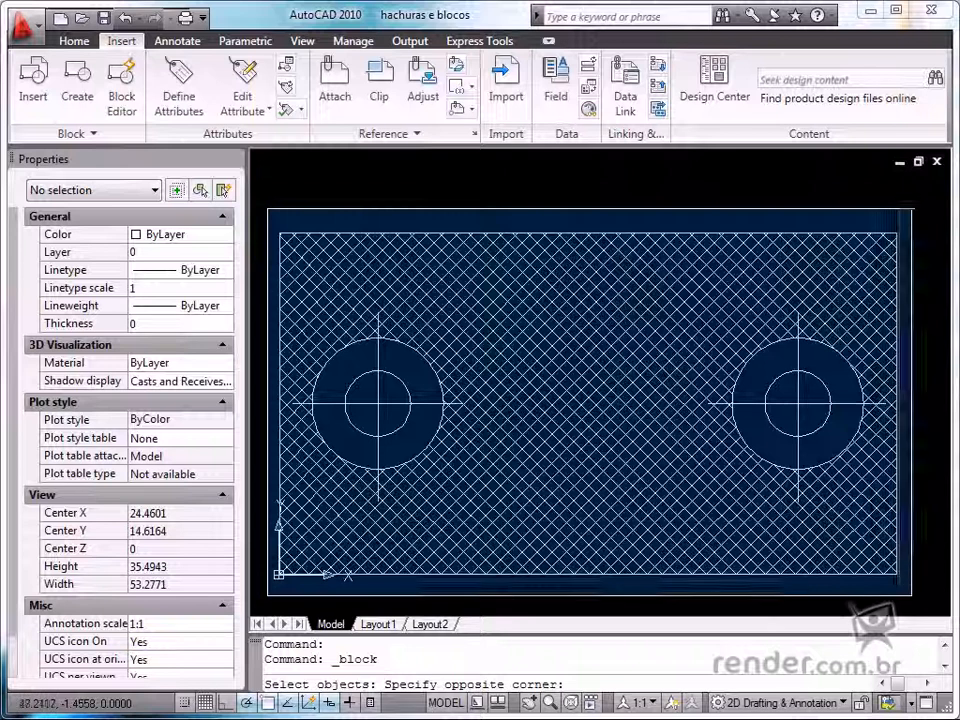
click(903, 586)
key(Return)
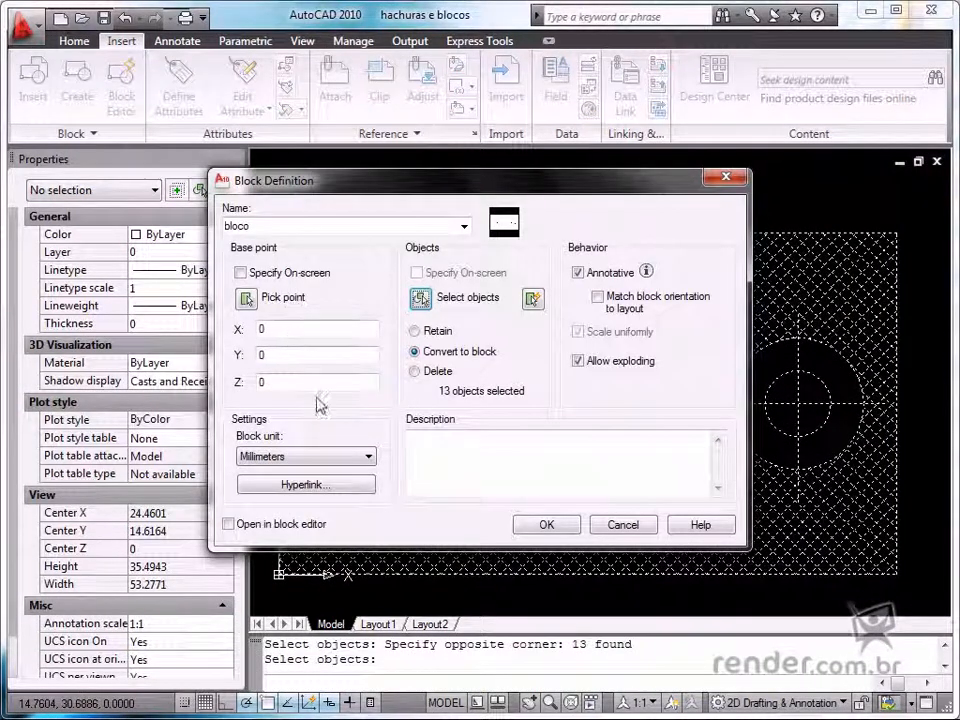
Set the block's base point at the plate's lower-left corner and create the block with Open in block editor enabled
click(246, 297)
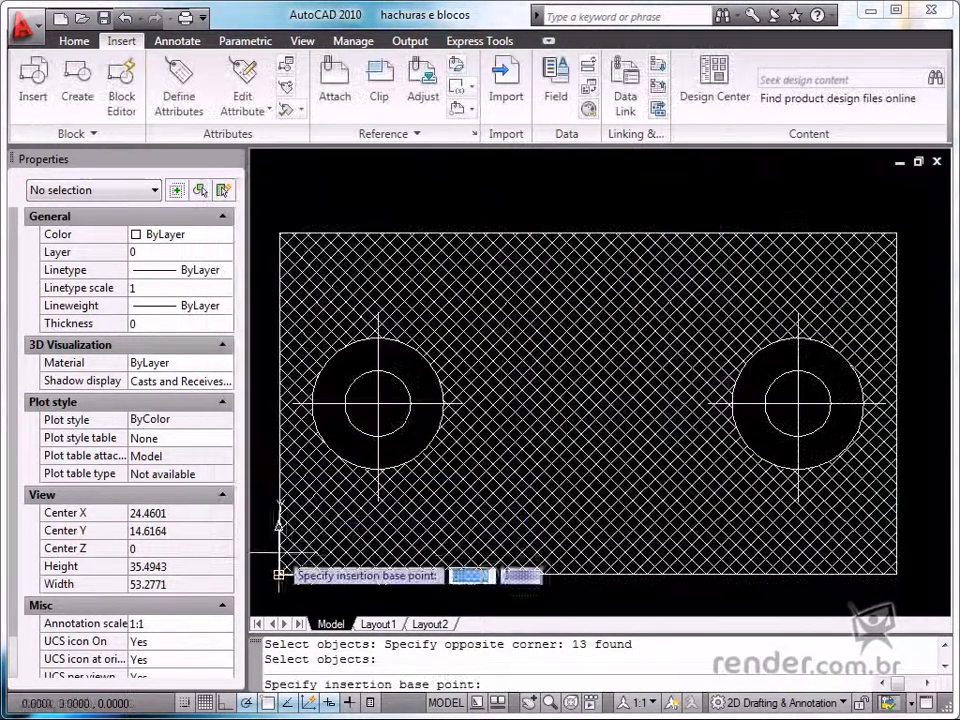
click(278, 575)
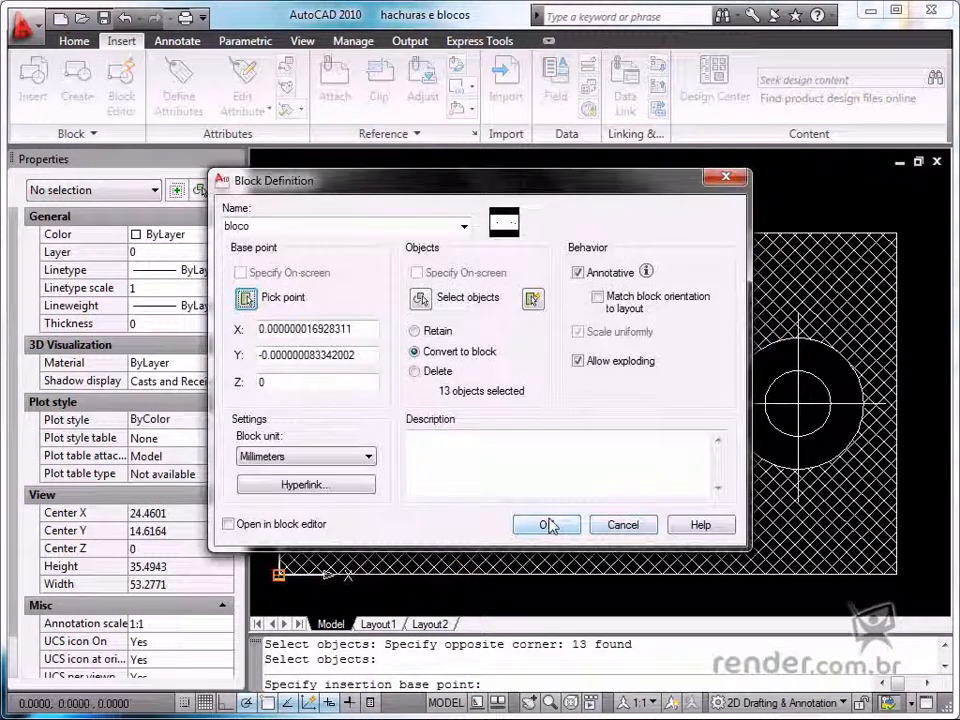
click(298, 527)
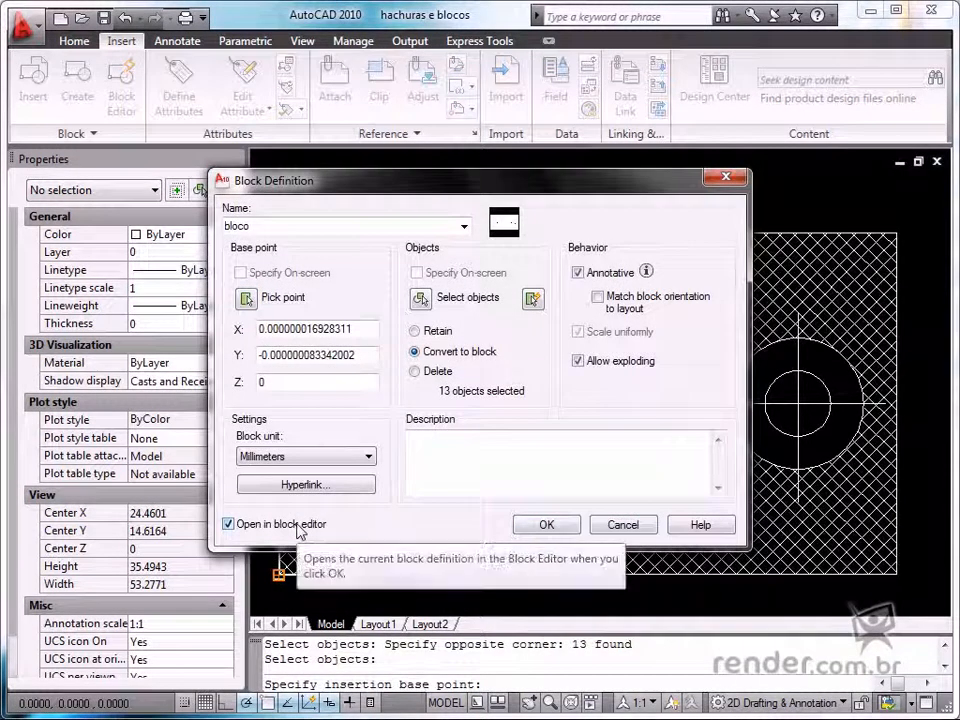
click(550, 528)
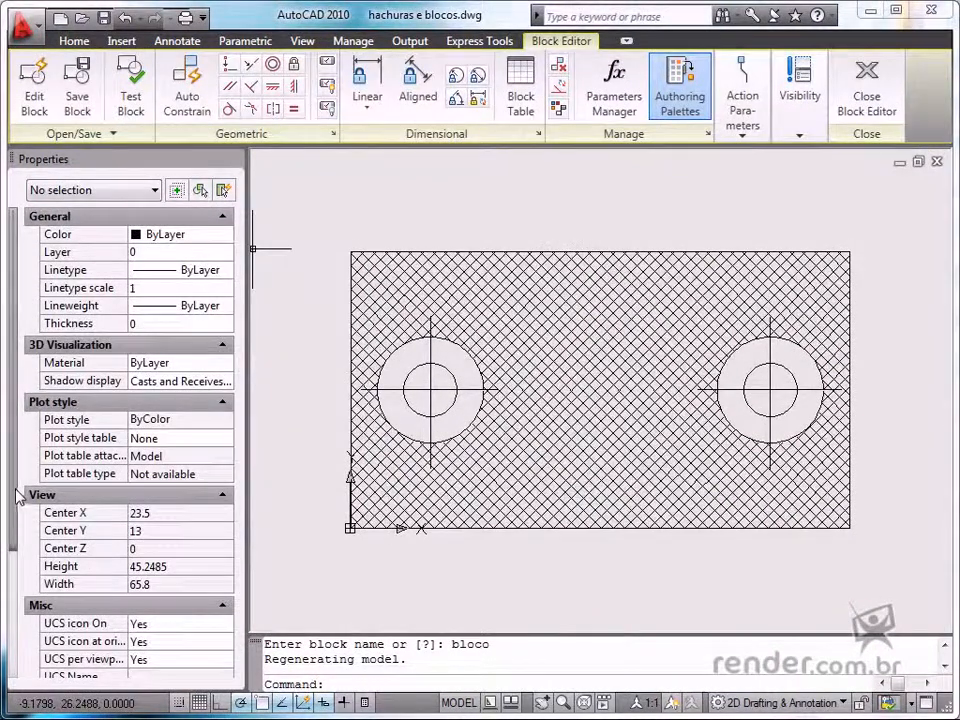
Review the block's Annotative property and close the Block Editor with the changes to bloco saved
scroll(120, 520, down, 5)
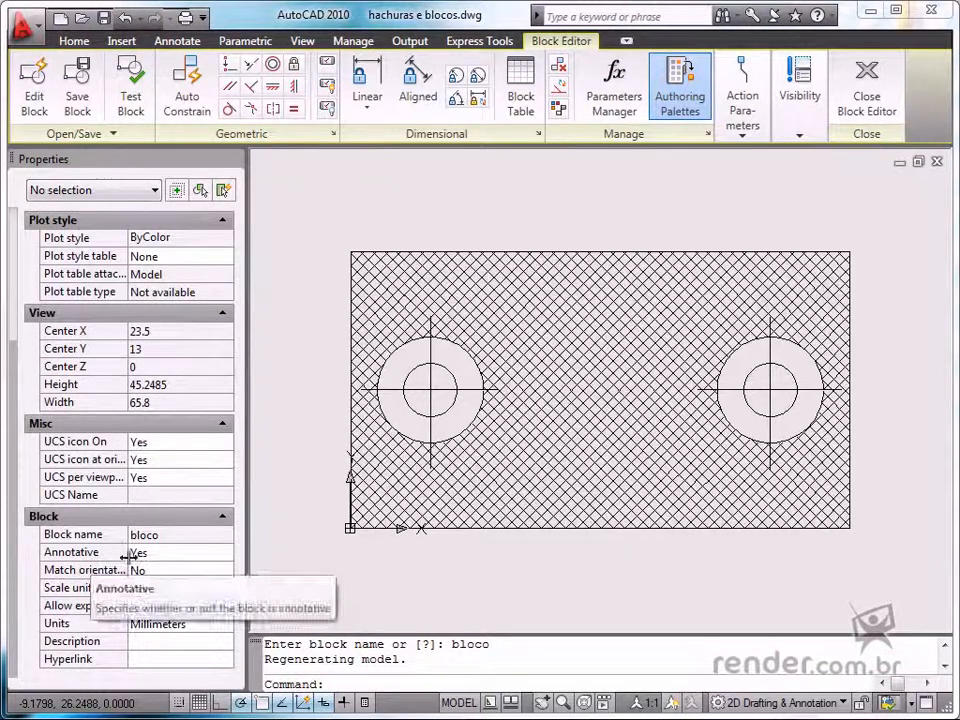
click(162, 556)
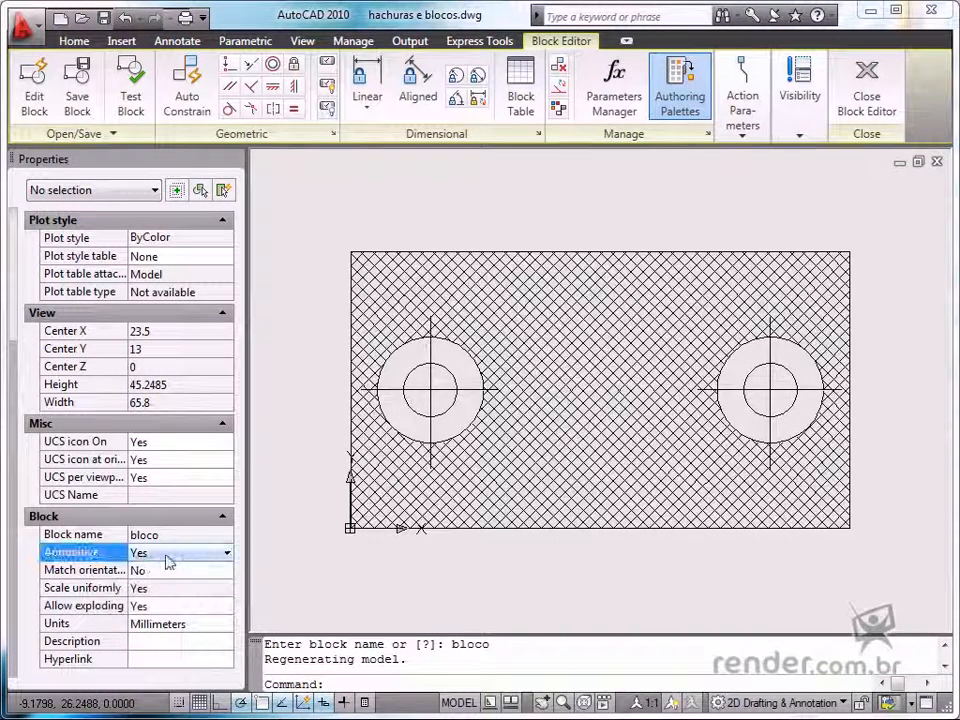
click(205, 558)
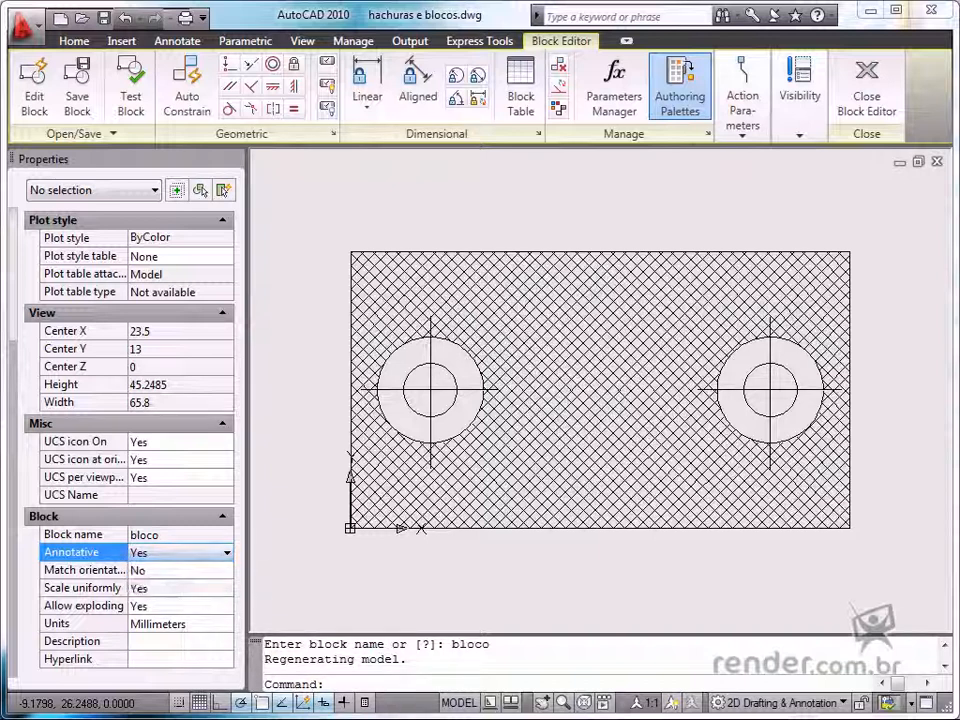
click(88, 103)
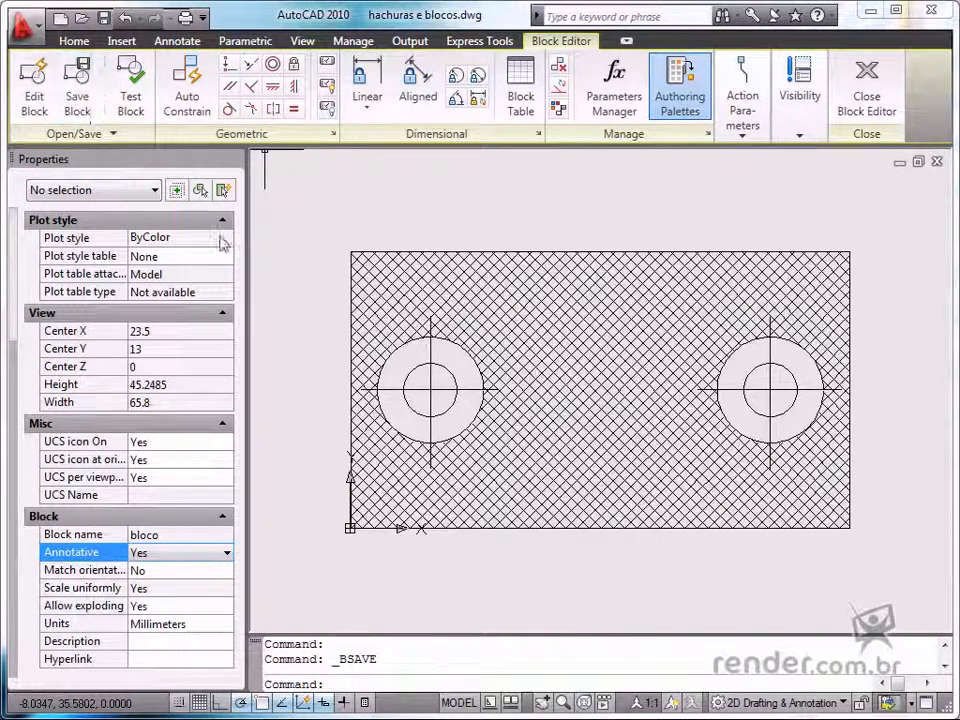
click(866, 98)
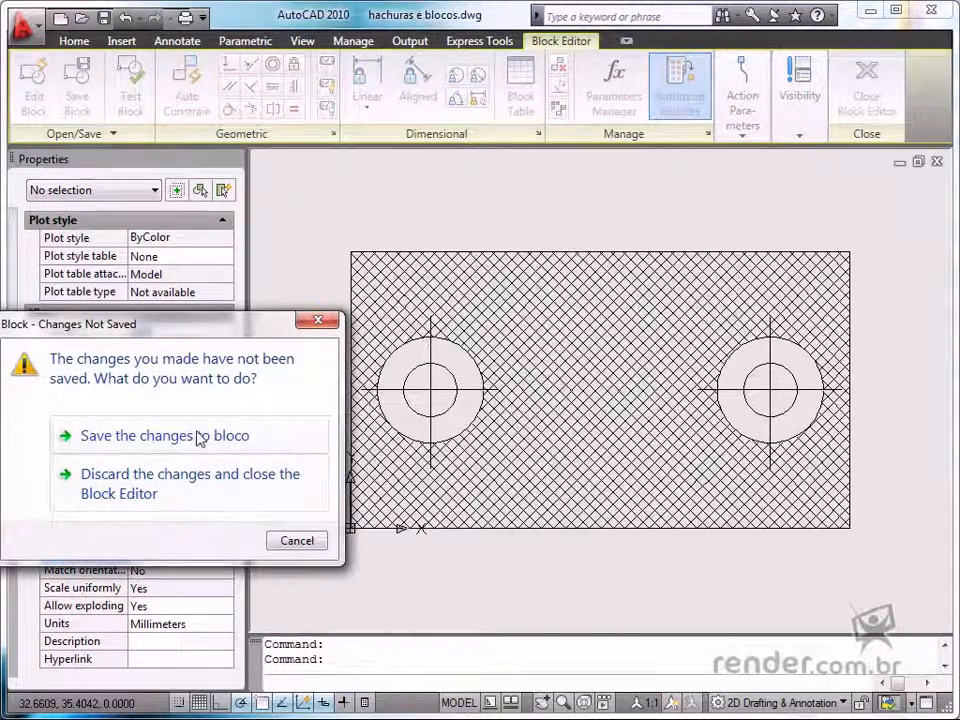
click(199, 437)
Add the 1:8 annotation scale to the bloco block reference
click(317, 230)
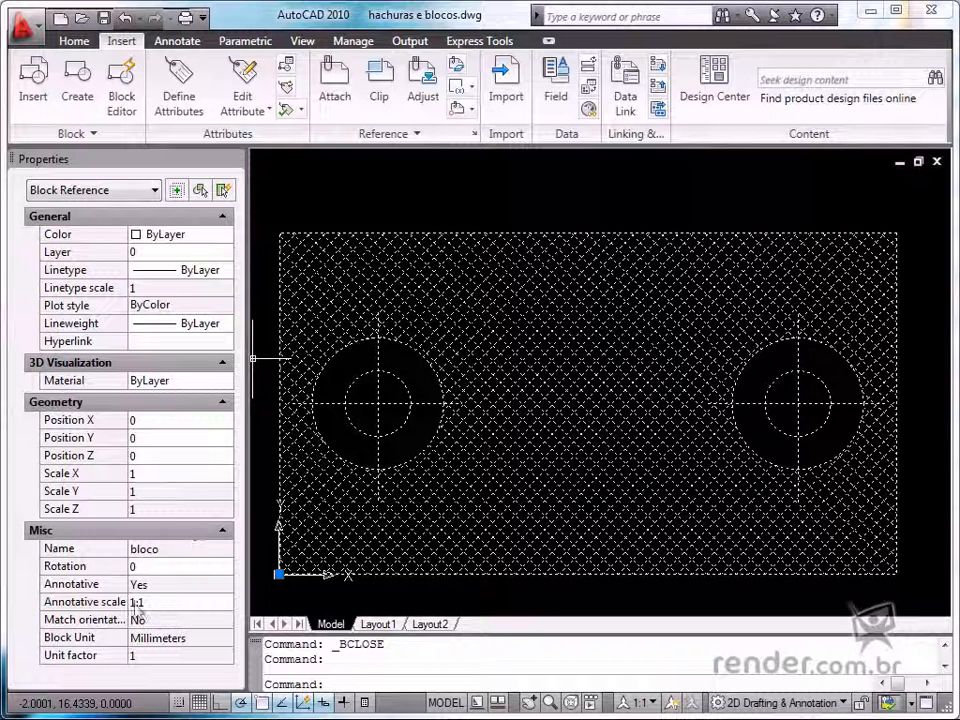
click(137, 604)
click(224, 602)
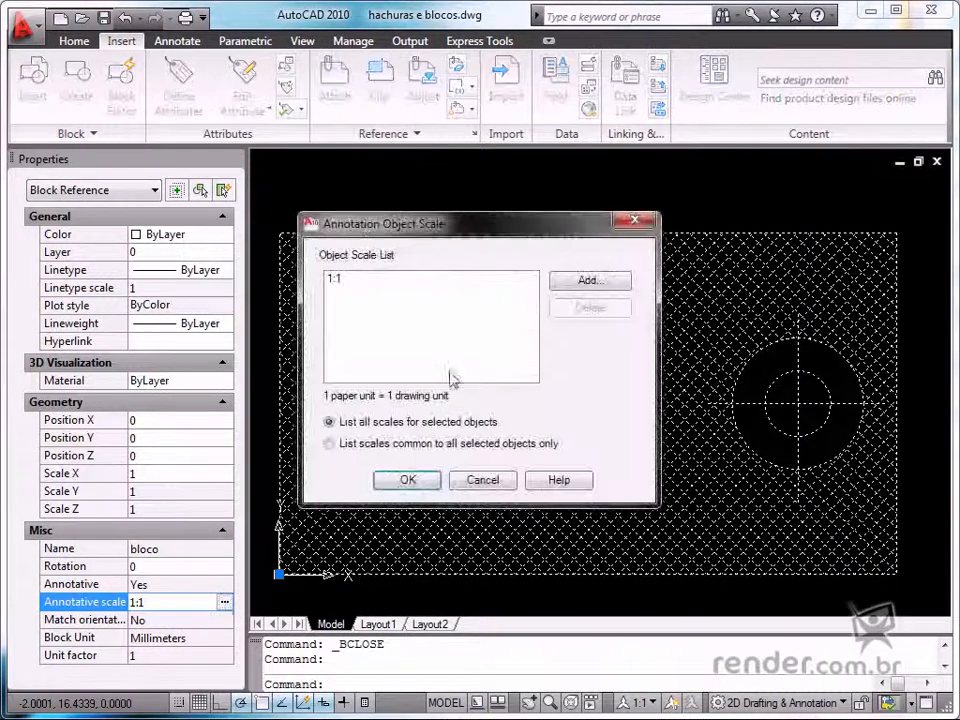
click(576, 282)
click(383, 317)
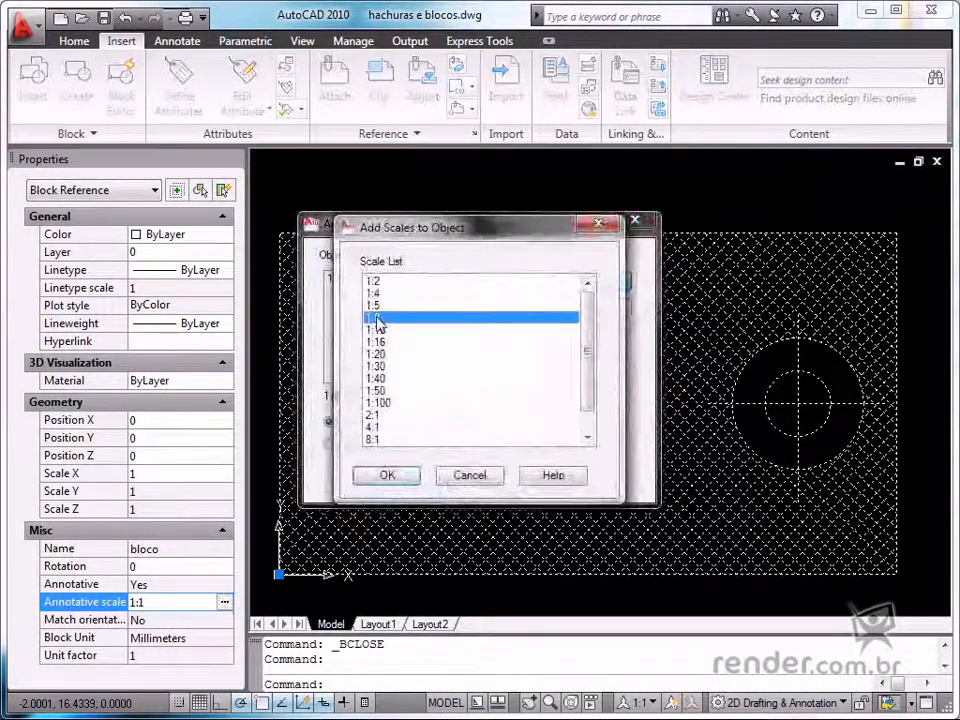
click(391, 474)
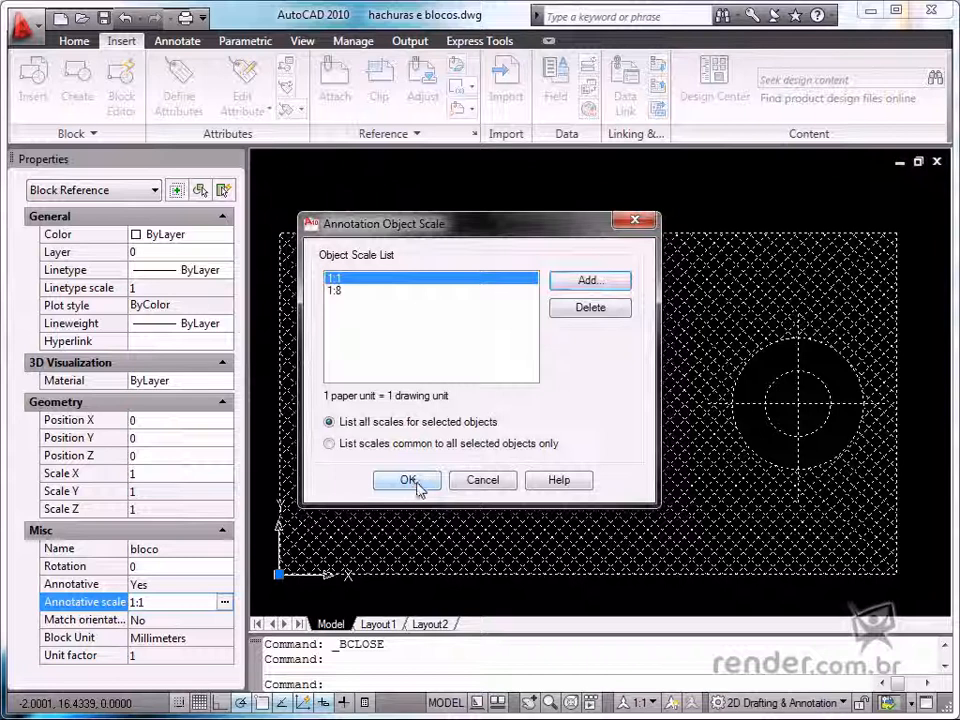
click(418, 486)
scroll(418, 490, down, 5)
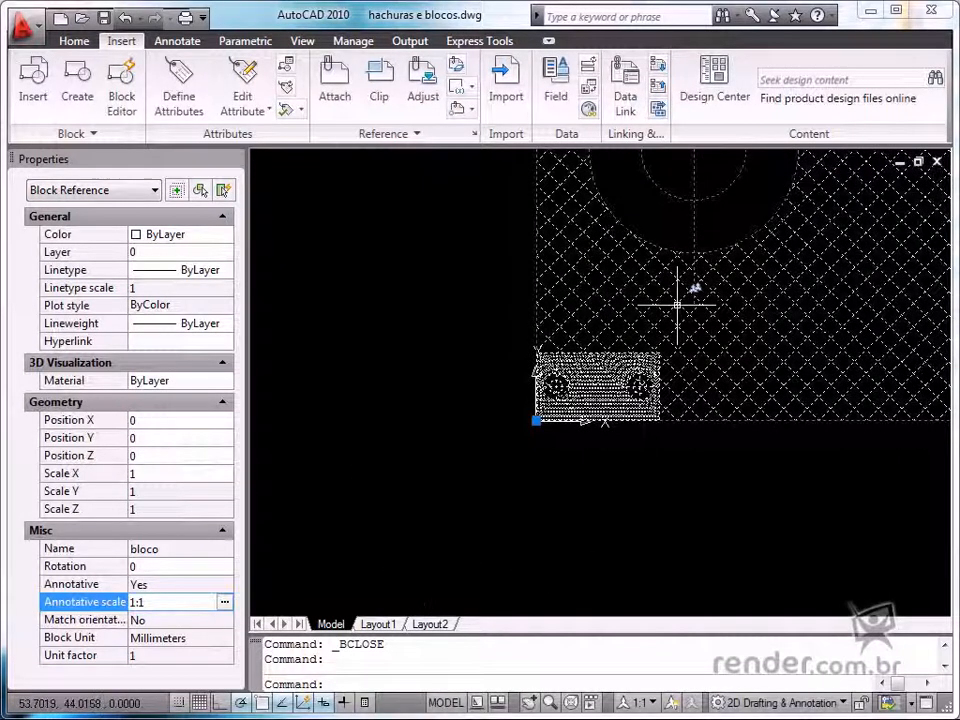
key(Escape)
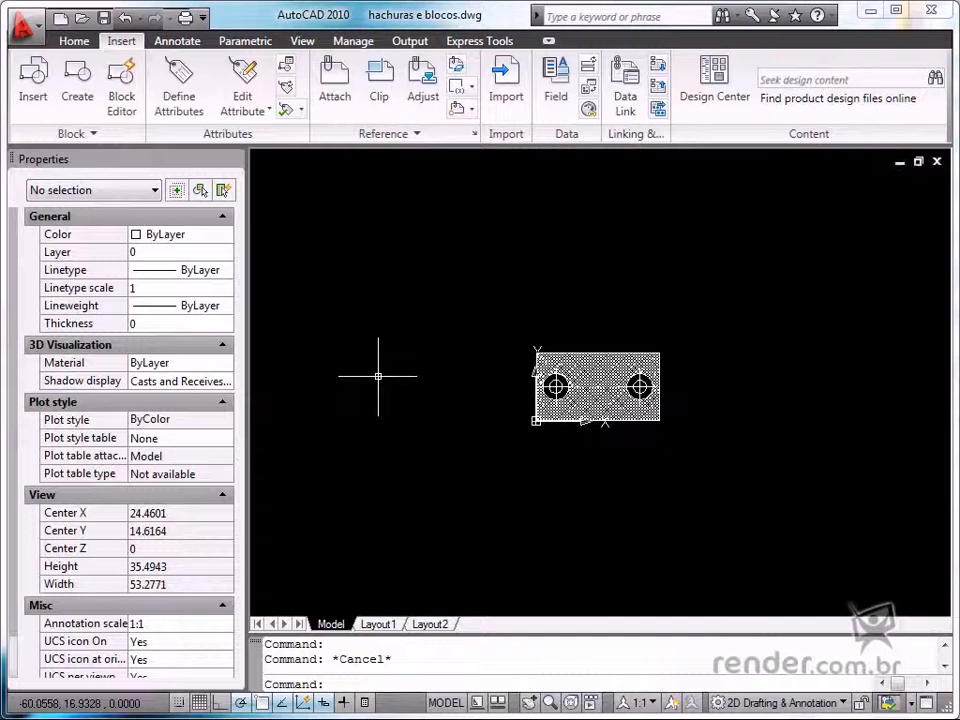
Open bloco in the Block Editor and select its hatch to review the hatch properties
double_click(588, 405)
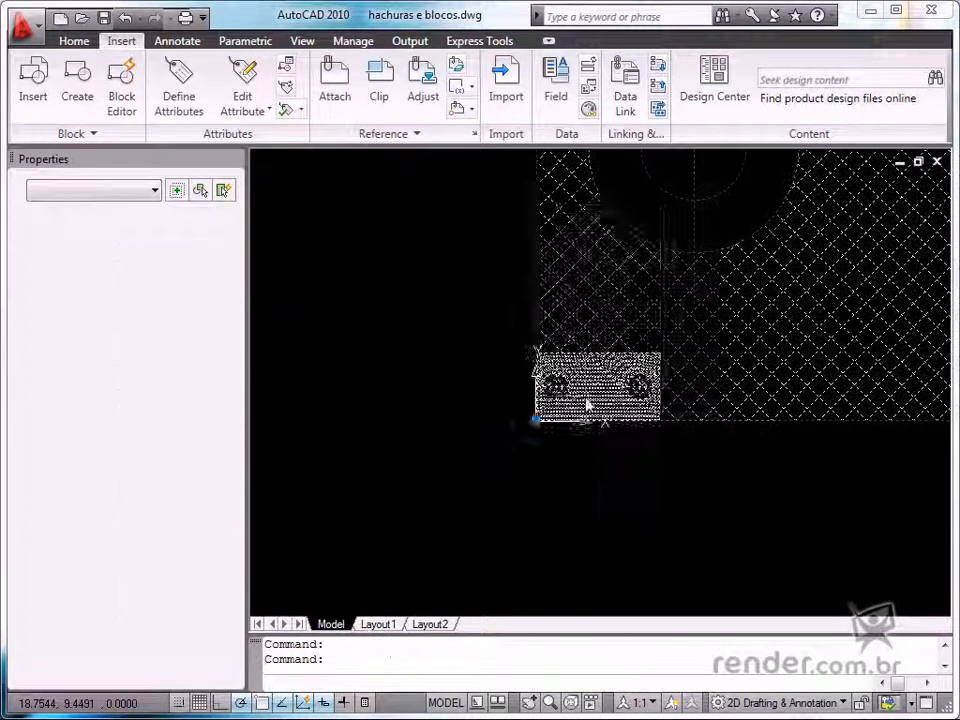
click(467, 496)
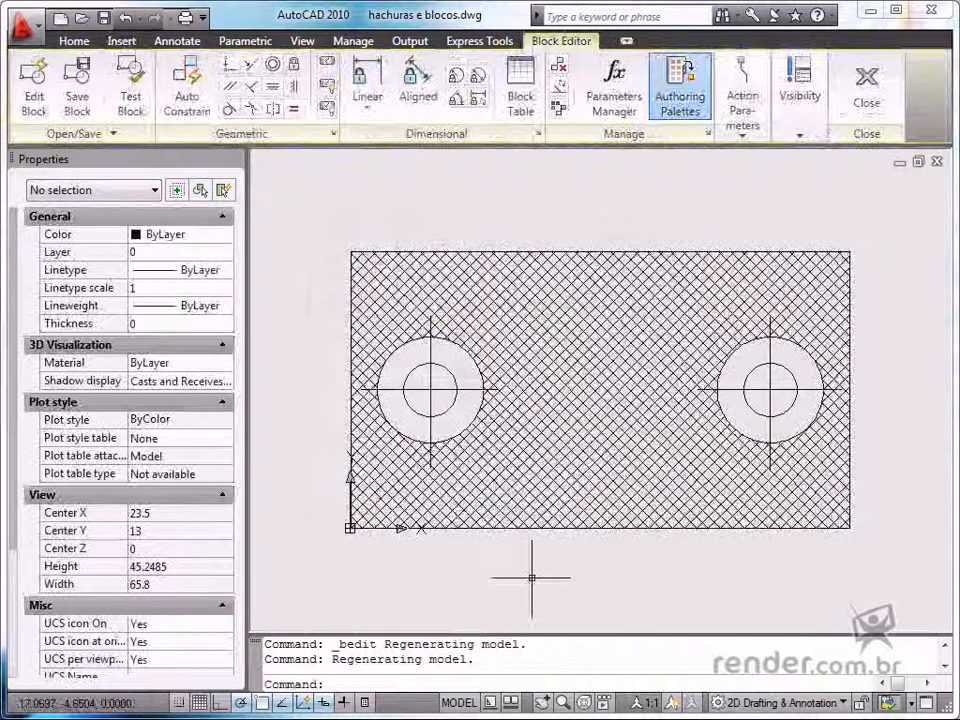
click(124, 41)
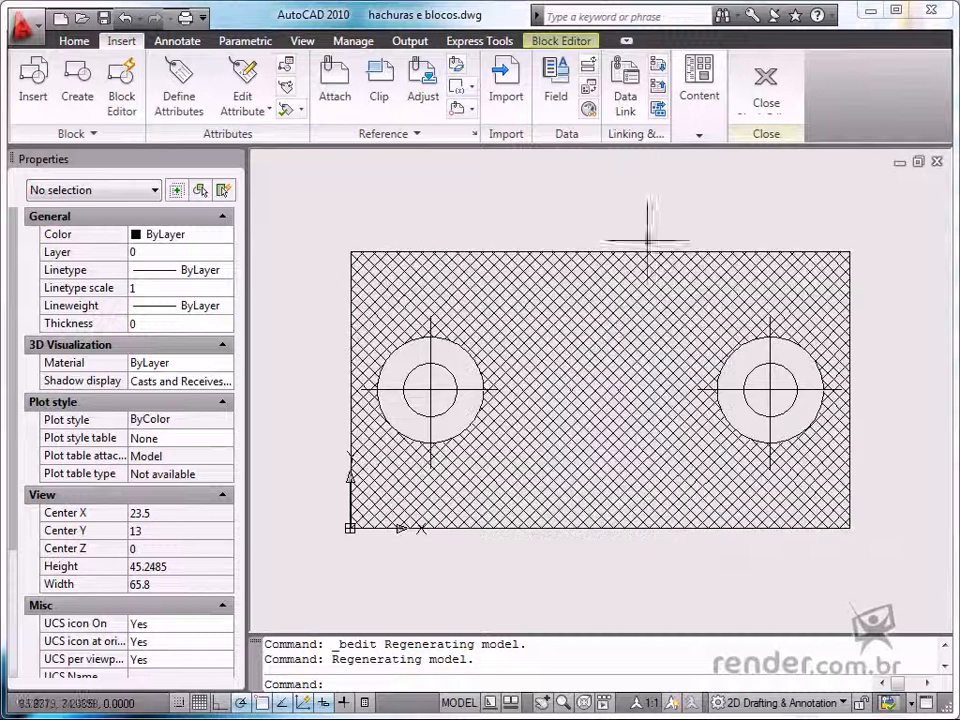
click(551, 495)
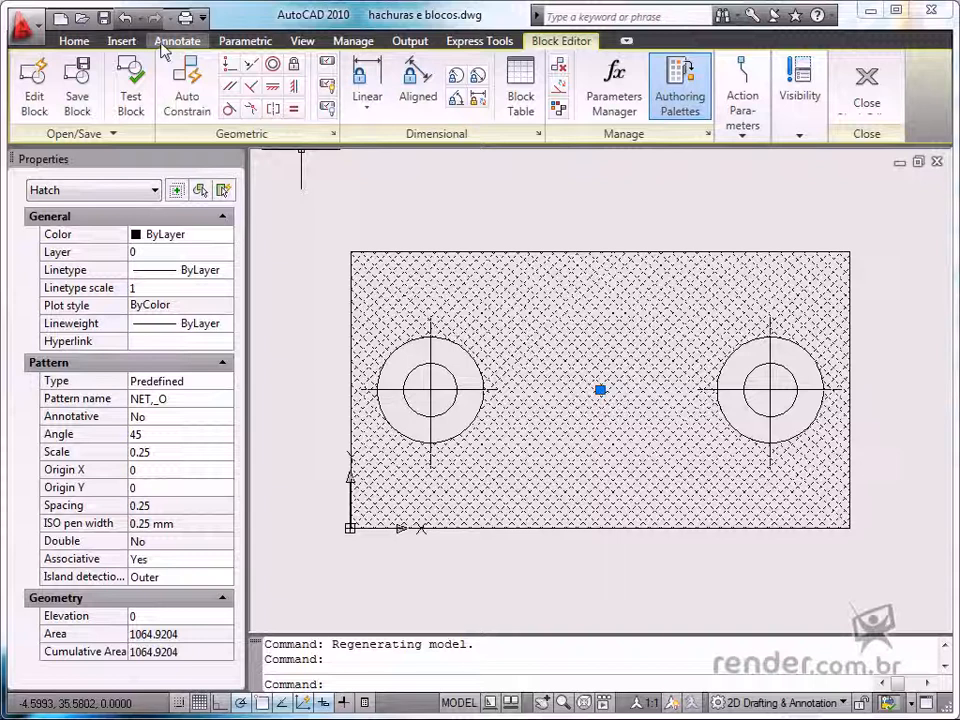
click(121, 41)
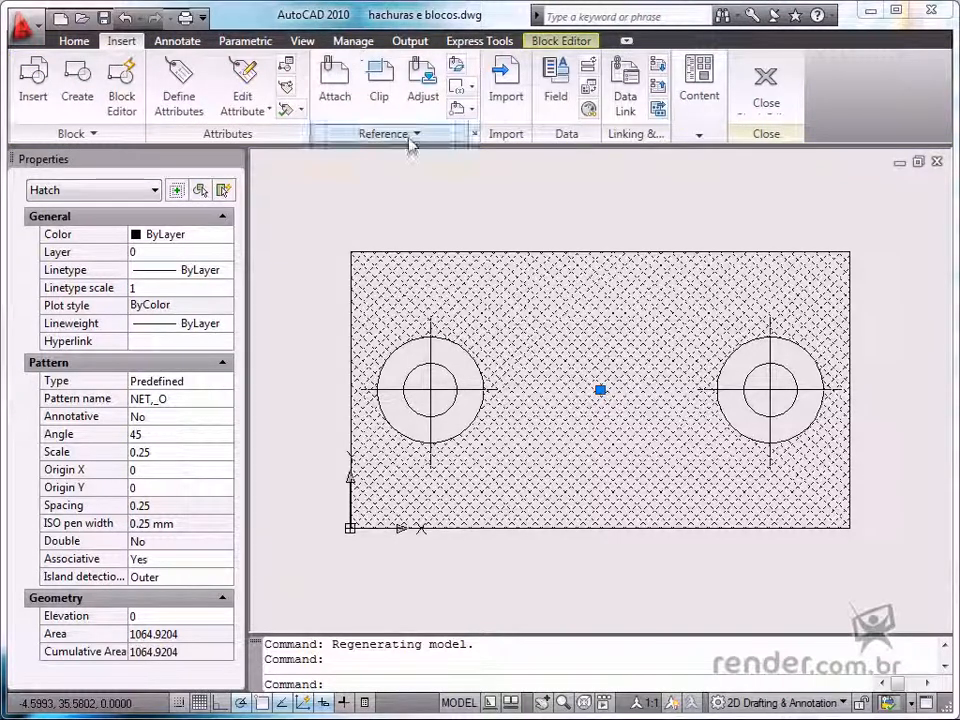